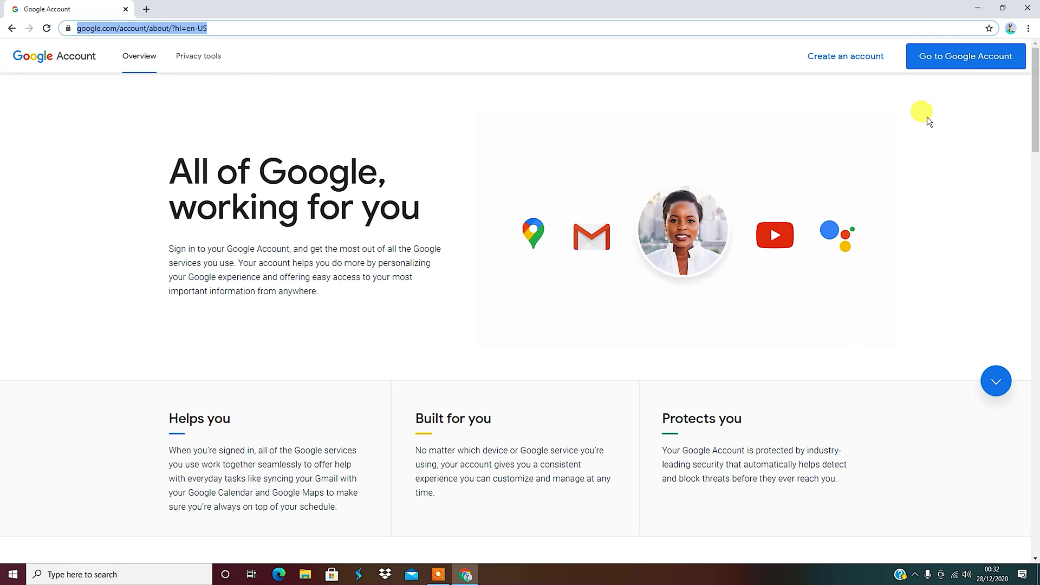
- Begin creating a new Google account for personal use (For myself) from the Google Account page
left_click(947, 61)
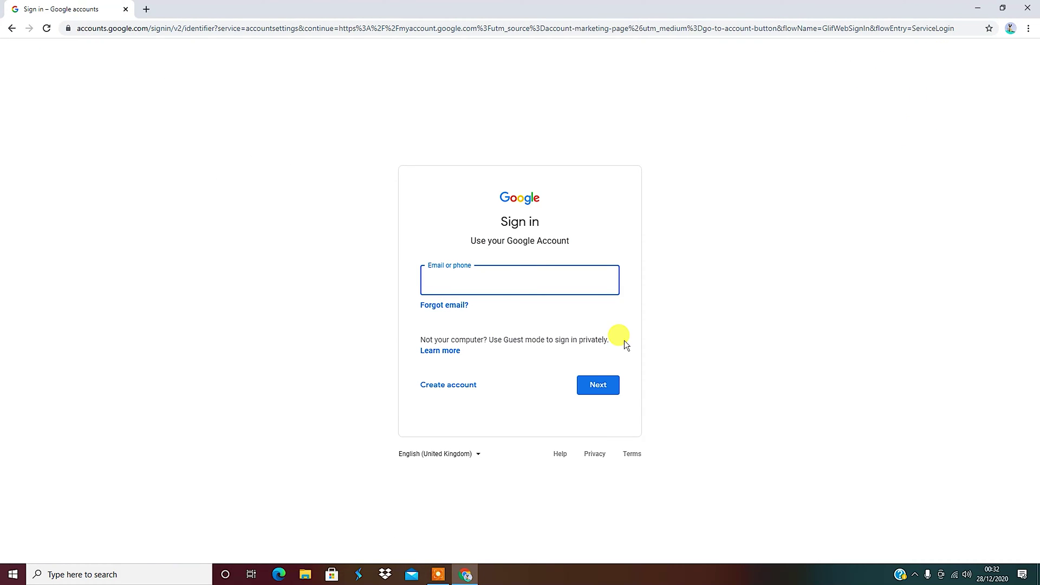
left_click(447, 388)
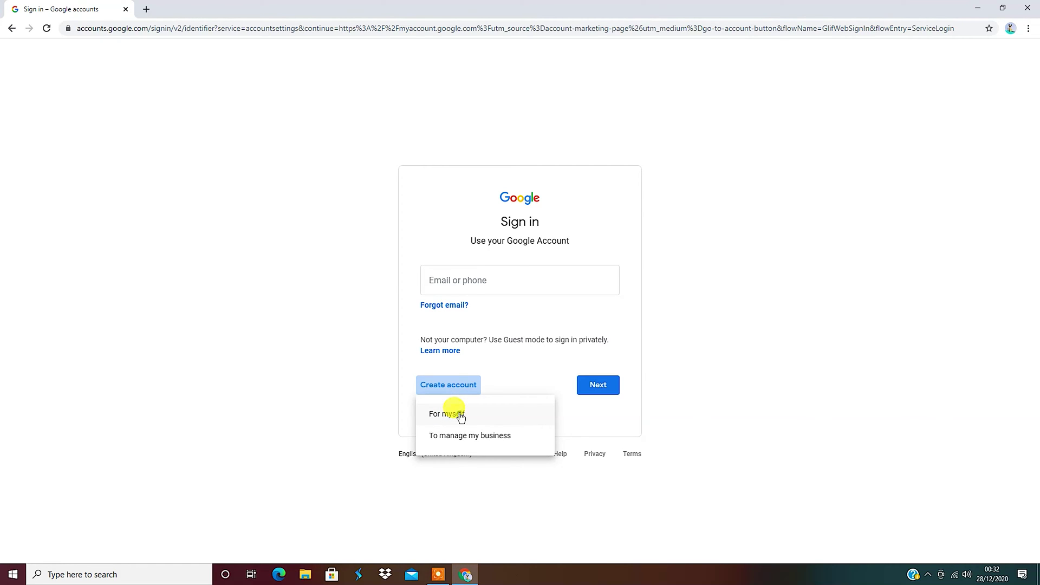
left_click(459, 414)
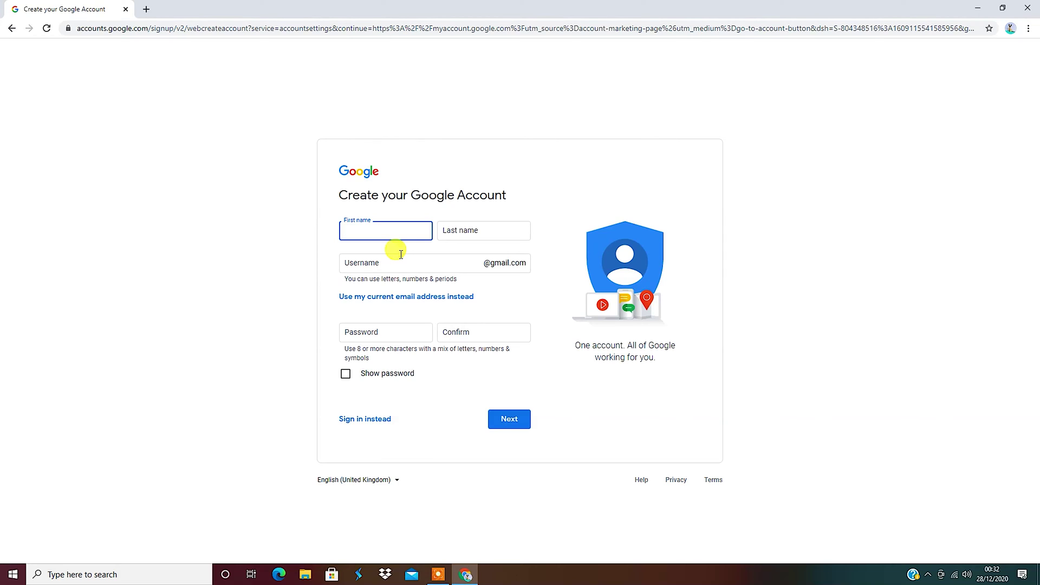
- Enter the account holder's first and last name and accept a suggested available username
type("donald")
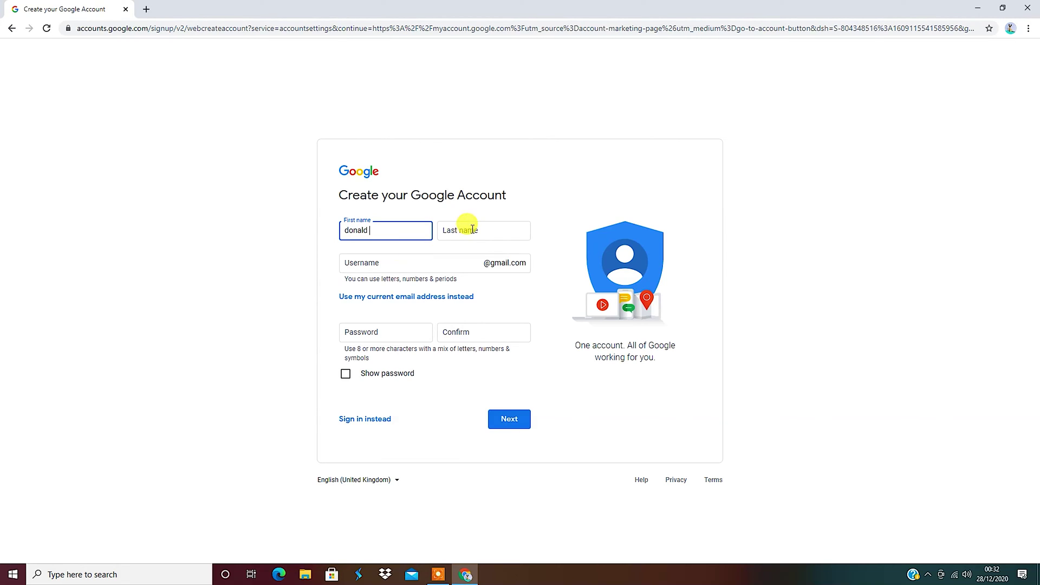
left_click(468, 228)
type("duck")
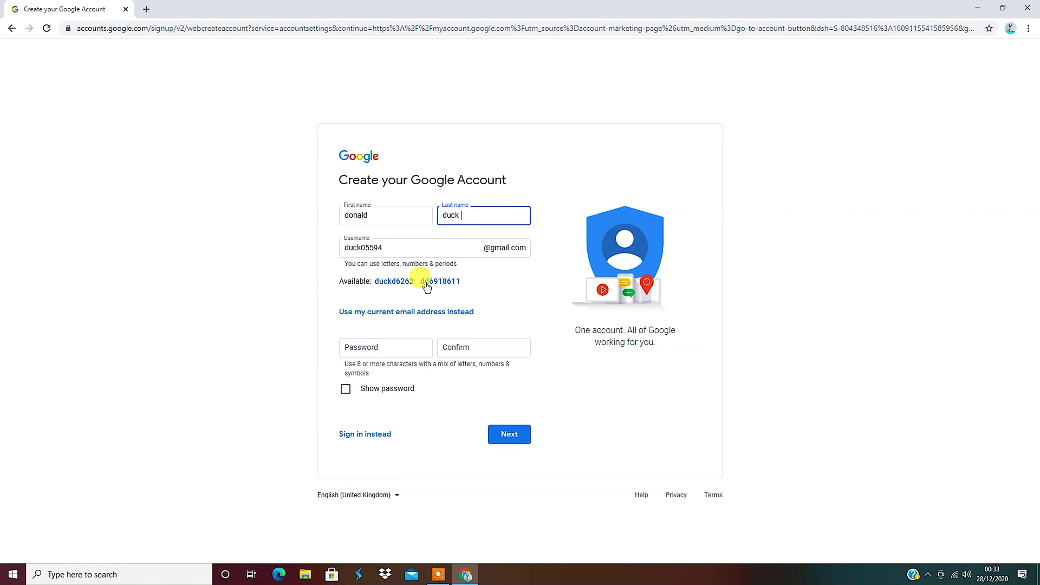
left_click(387, 282)
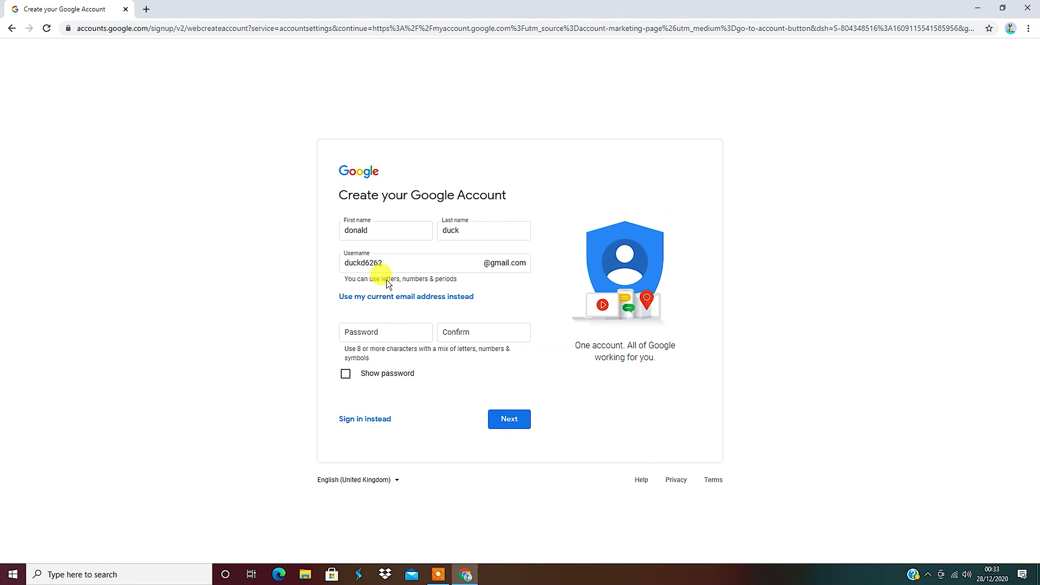
- Type the account password into the Password and Confirm fields
left_click(408, 332)
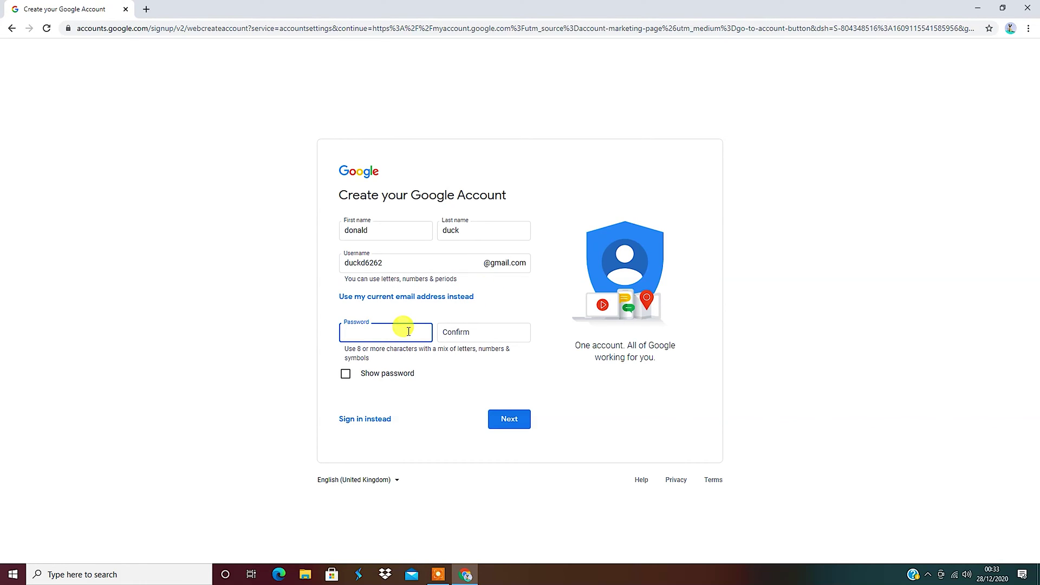
type("••••••••••••")
left_click(491, 332)
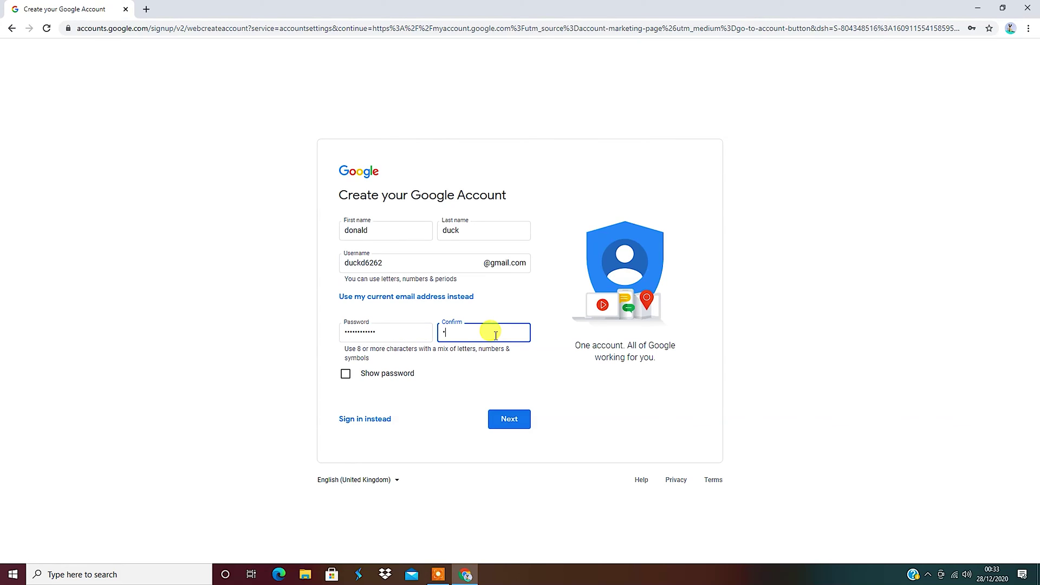
type("••••••••••")
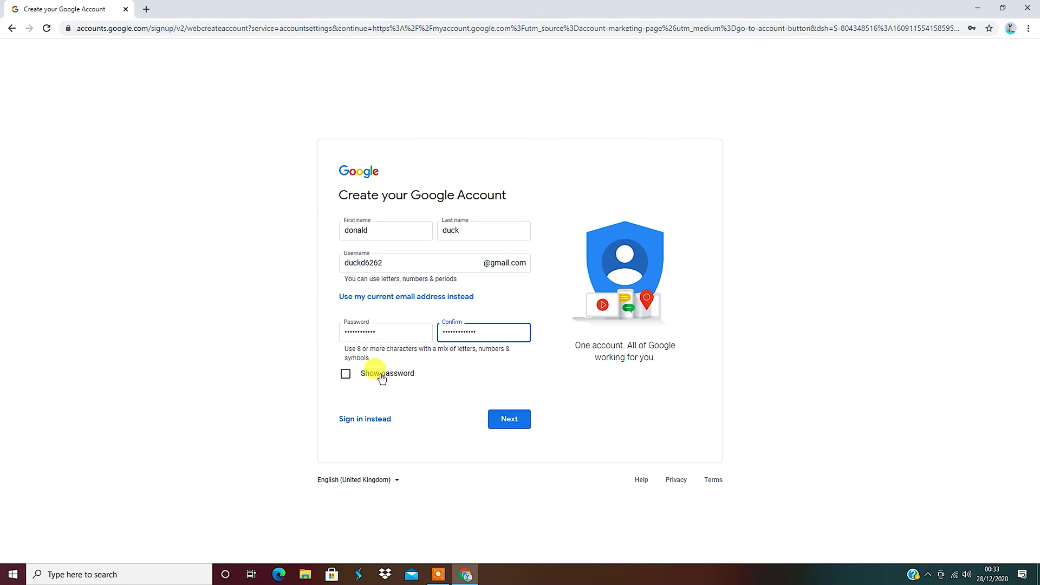
- Show the passwords, correct the mistyped final character of the confirmation, and submit
left_click(346, 373)
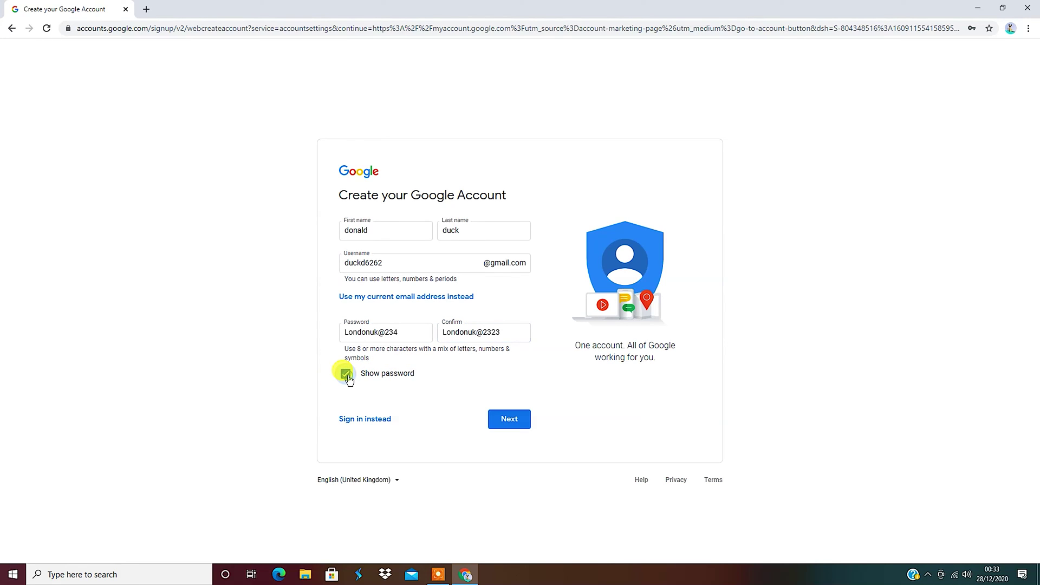
left_click(506, 331)
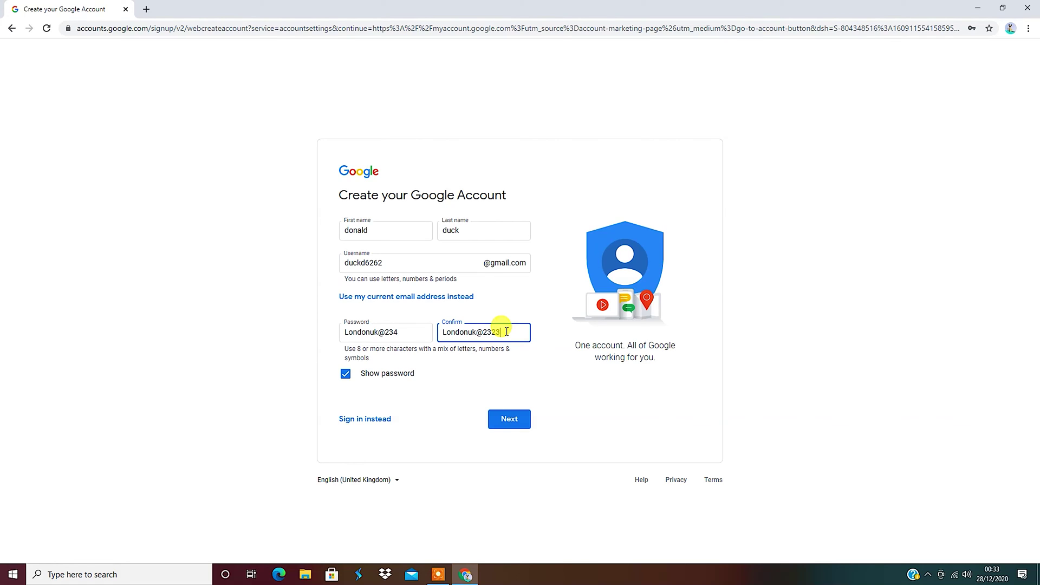
key("BackSpace")
type("4")
left_click(523, 359)
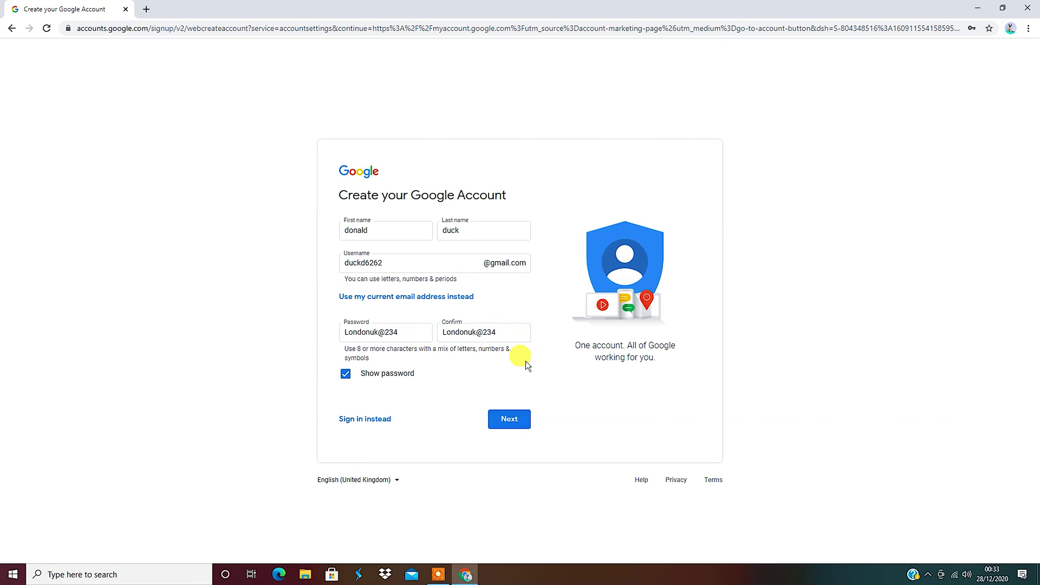
left_click(515, 420)
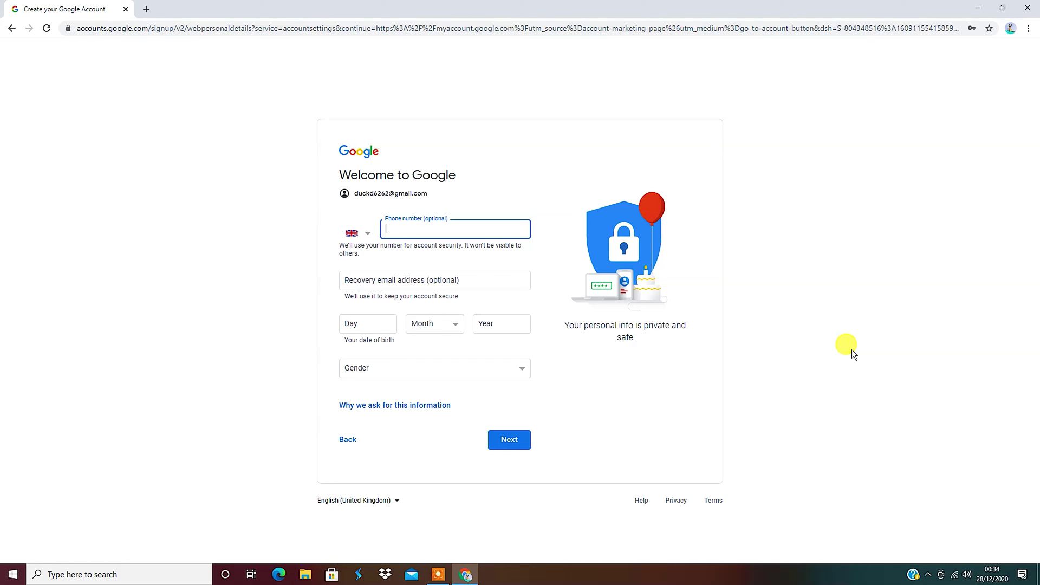
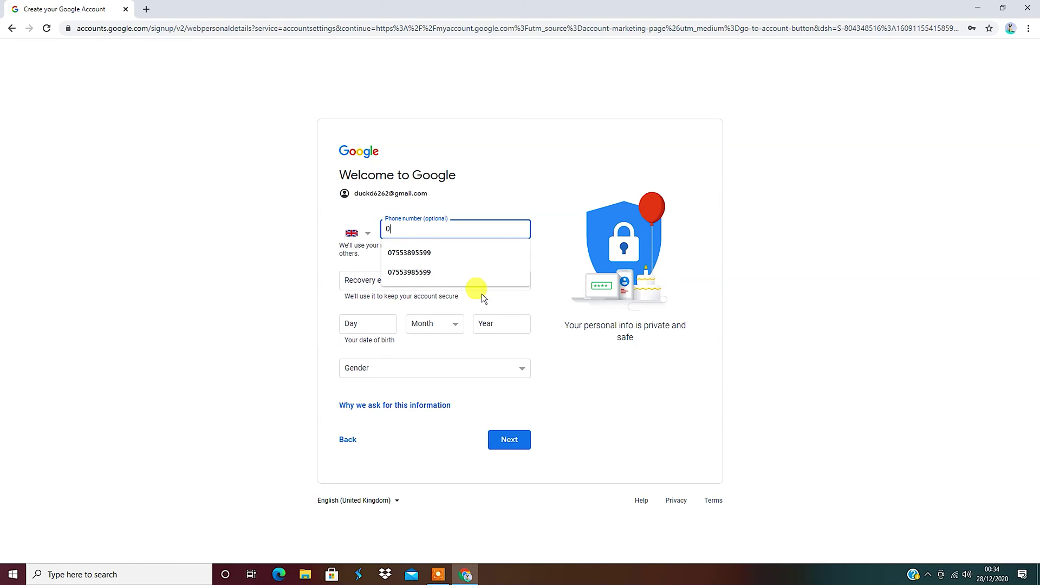
- Fill in the phone number using the autofill suggestion
left_click(420, 273)
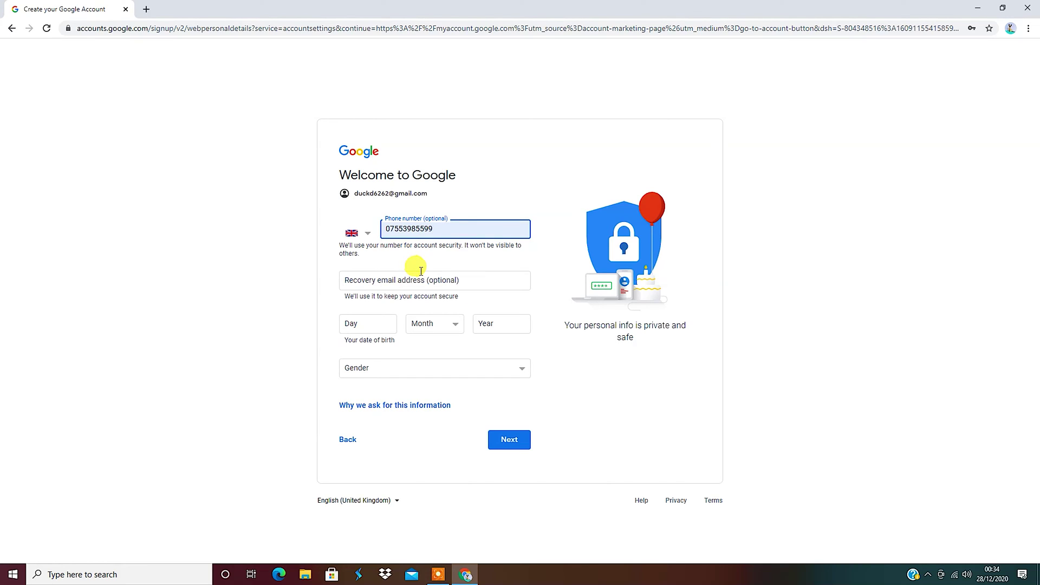
left_click(552, 240)
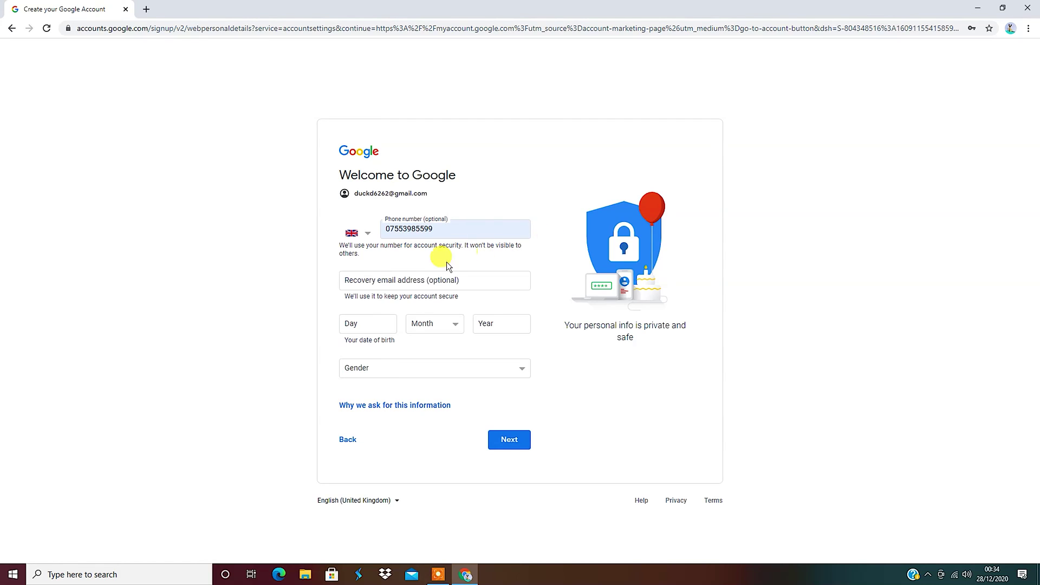
left_click(379, 324)
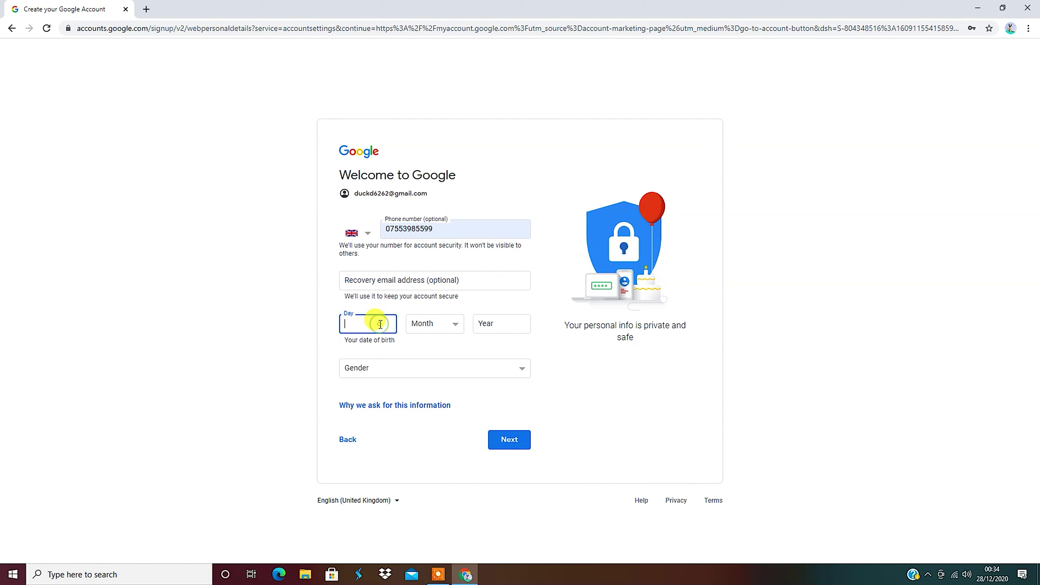
type("3")
left_click(436, 324)
left_click(437, 360)
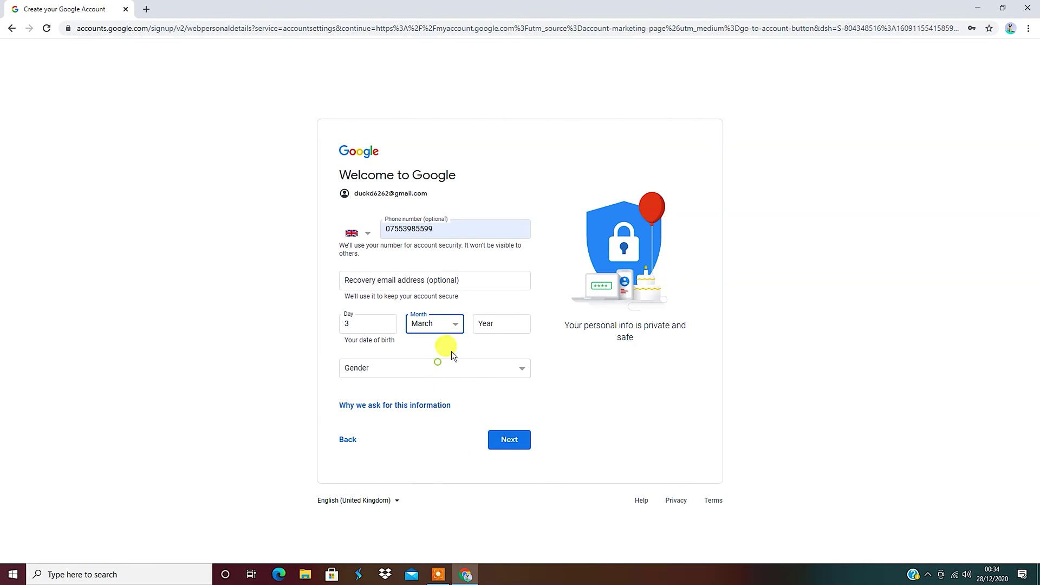
left_click(502, 321)
type("1988")
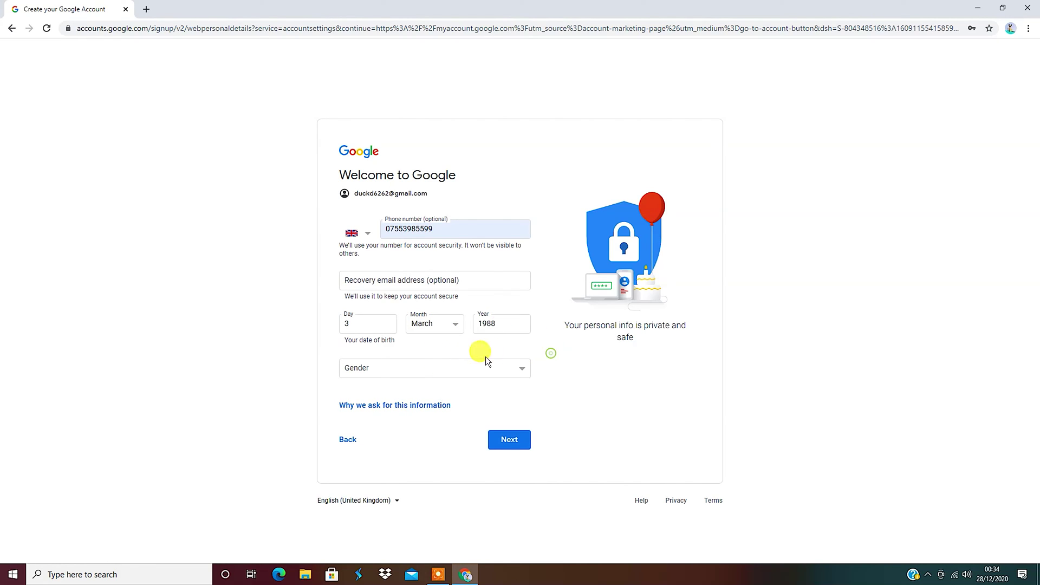
left_click(471, 364)
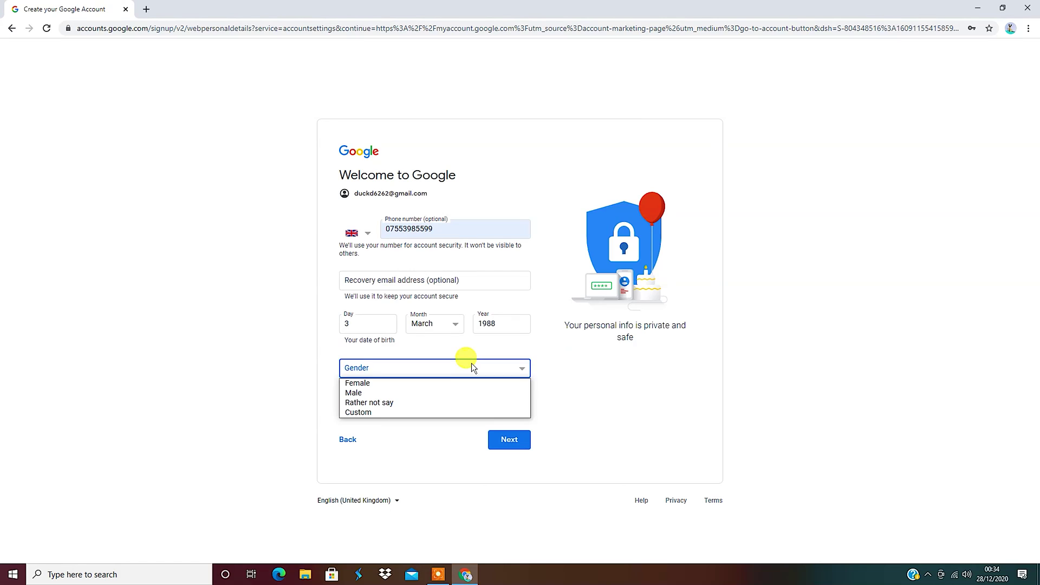
left_click(463, 403)
left_click(507, 436)
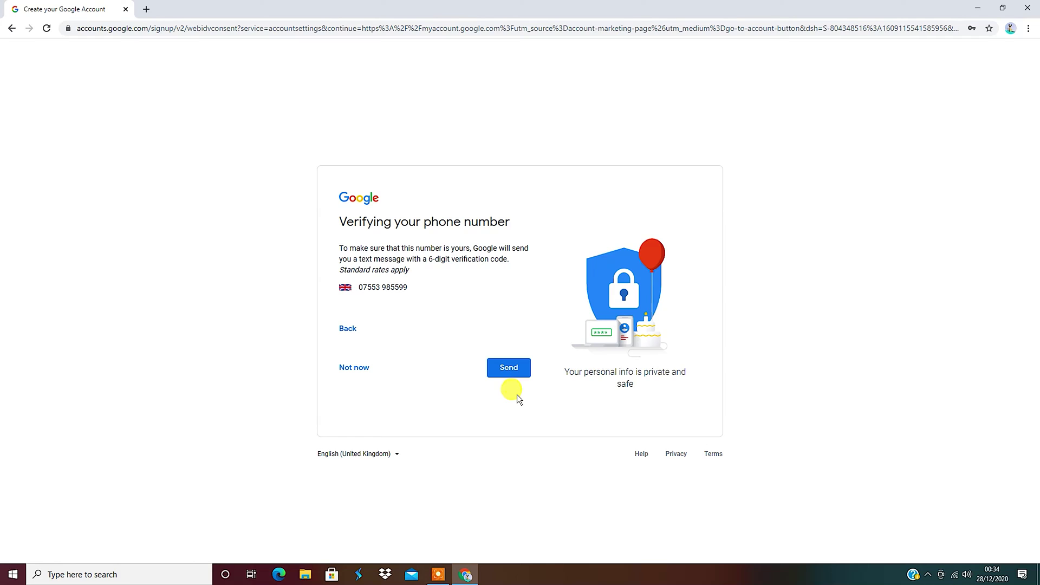
- Have a 6-digit code texted to the phone and verify the number with it
left_click(512, 370)
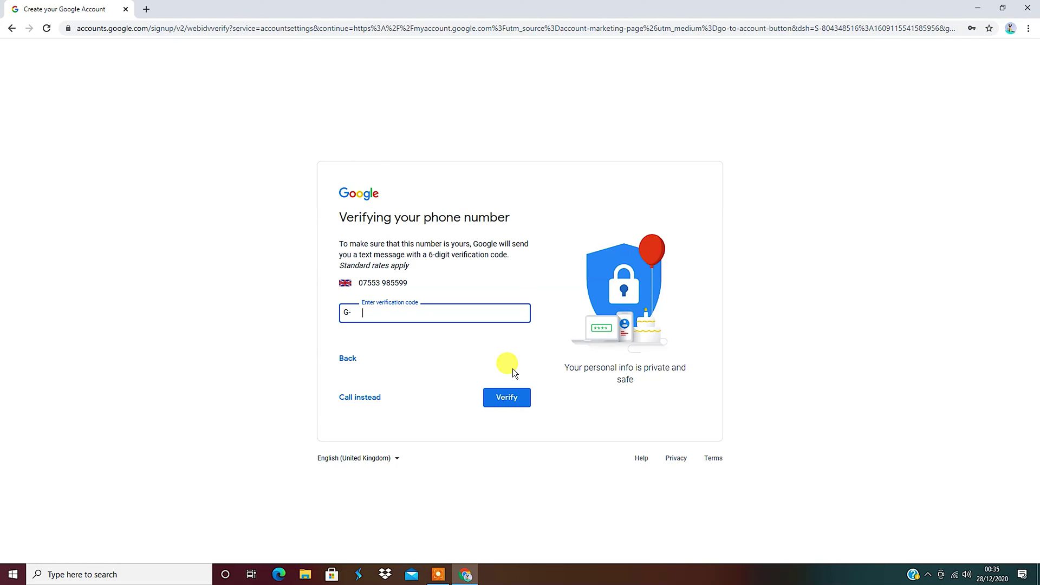
left_click(515, 395)
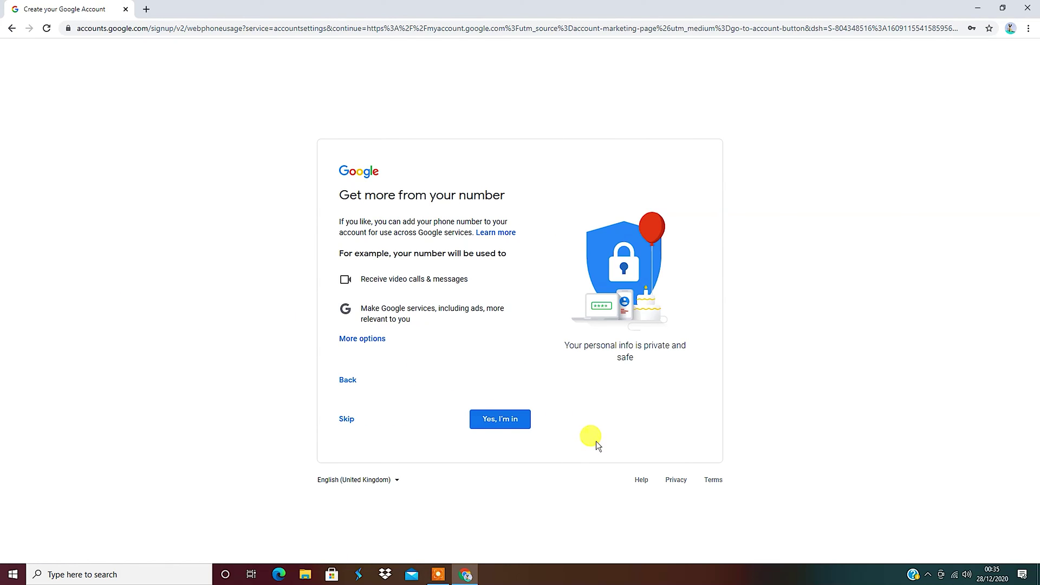
- Allow the number to be used across Google services and choose Express personalisation
left_click(509, 423)
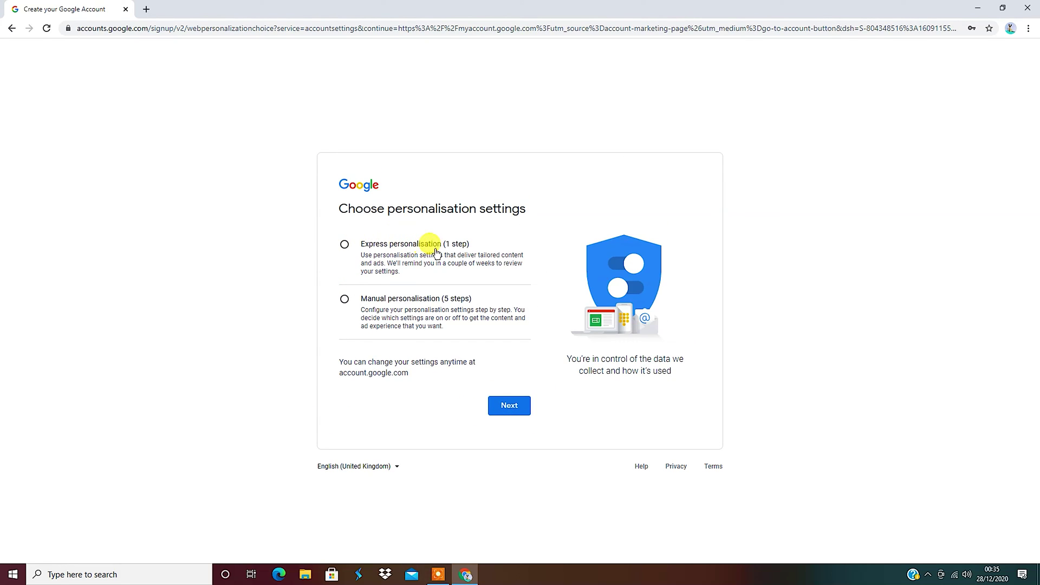
left_click(344, 244)
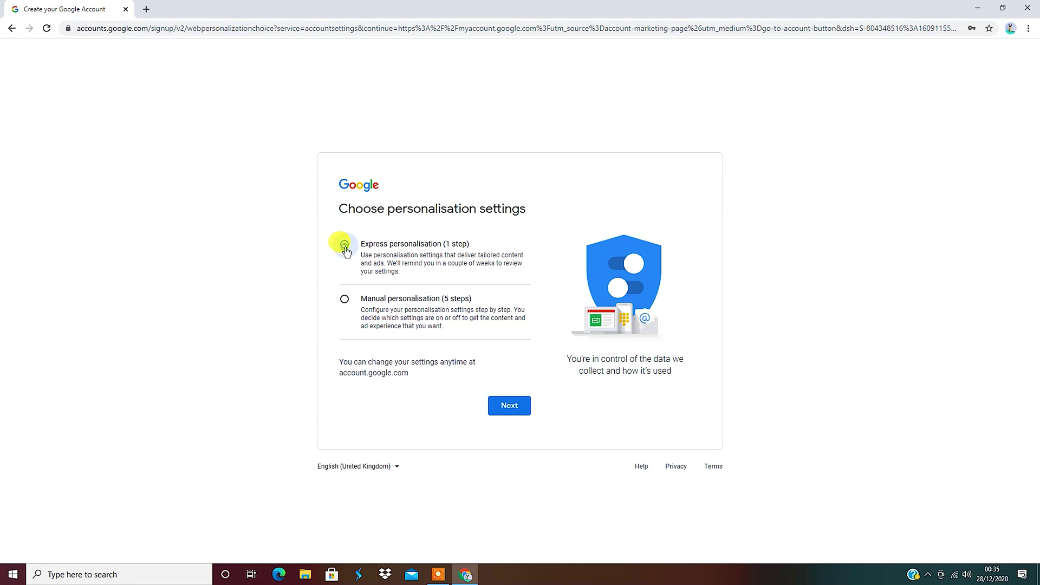
left_click(520, 407)
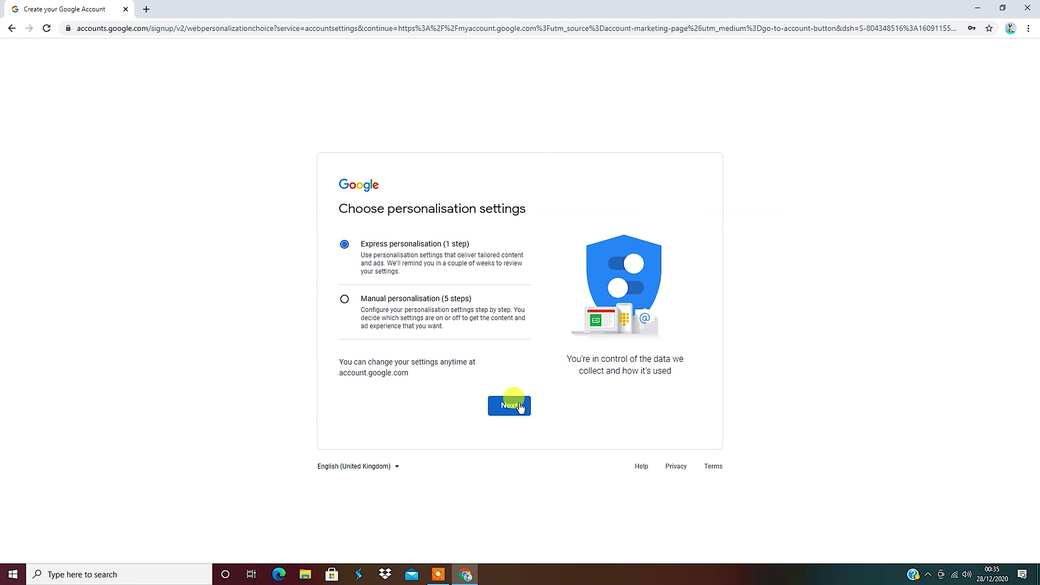
- Confirm the personalisation settings and accept the Privacy and Terms
scroll(669, 312, "down", 5)
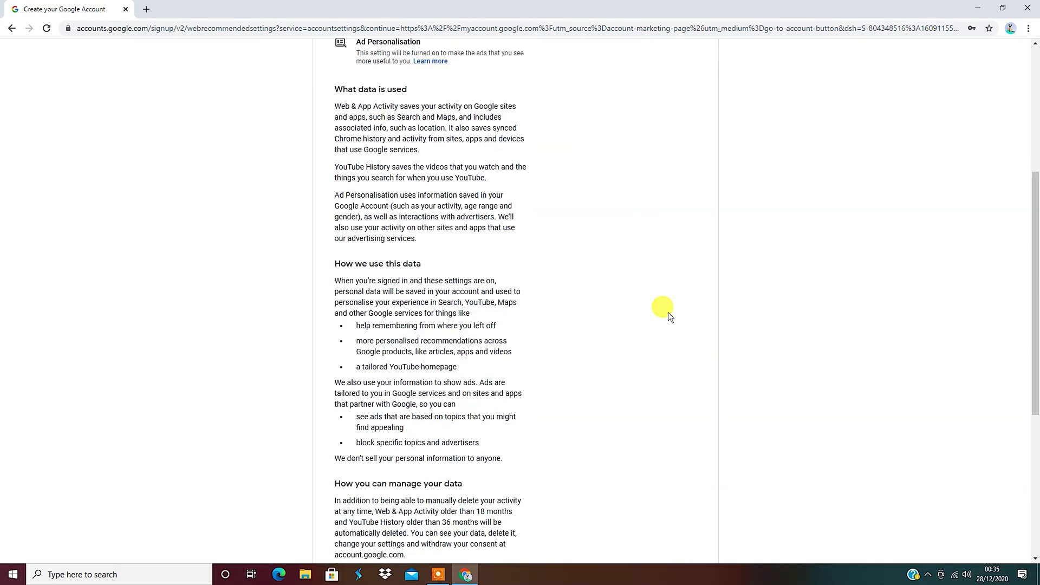
scroll(668, 312, "down", 5)
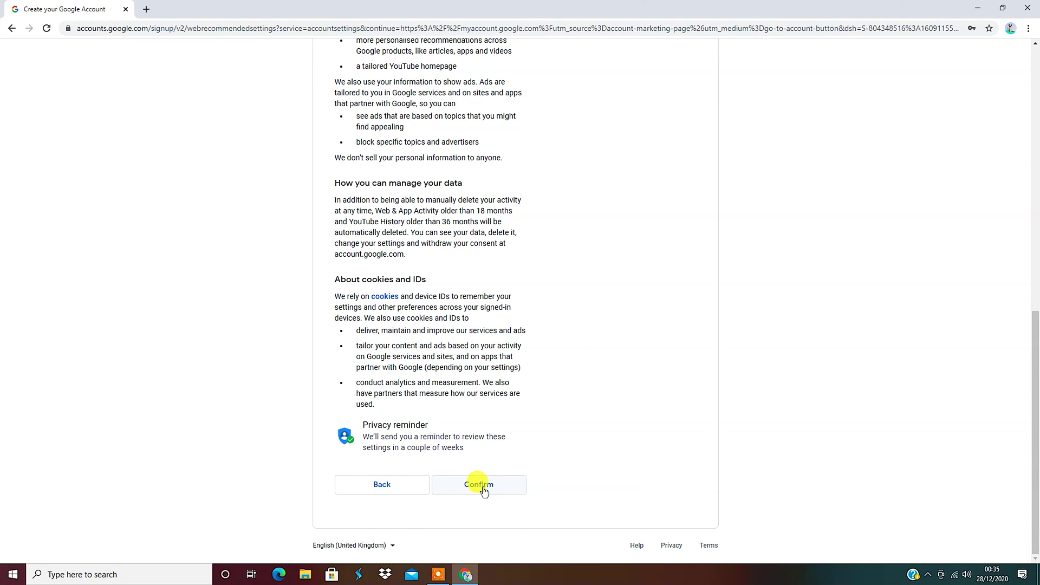
left_click(483, 489)
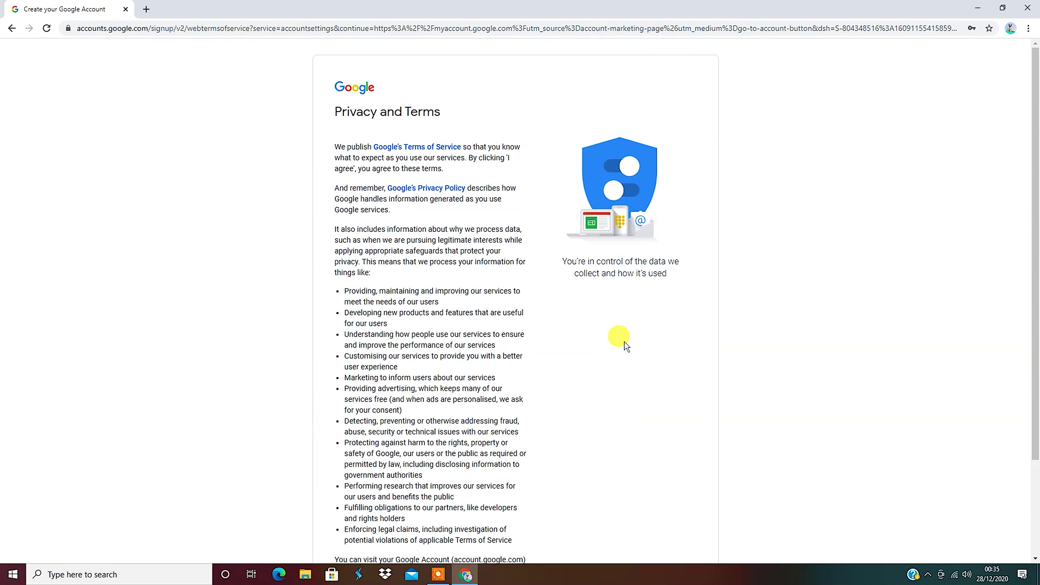
scroll(624, 342, "down", 2)
left_click(497, 490)
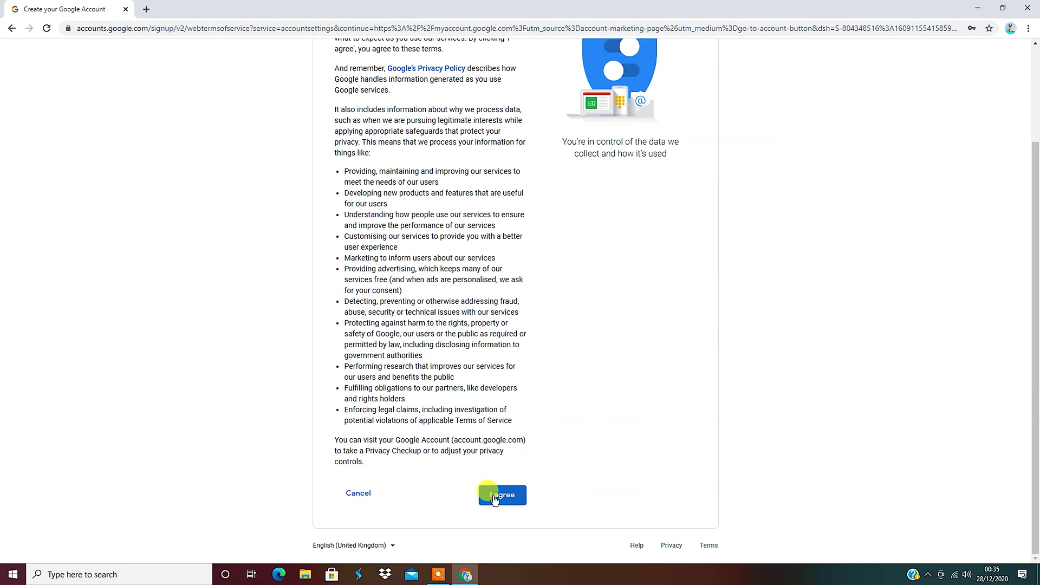